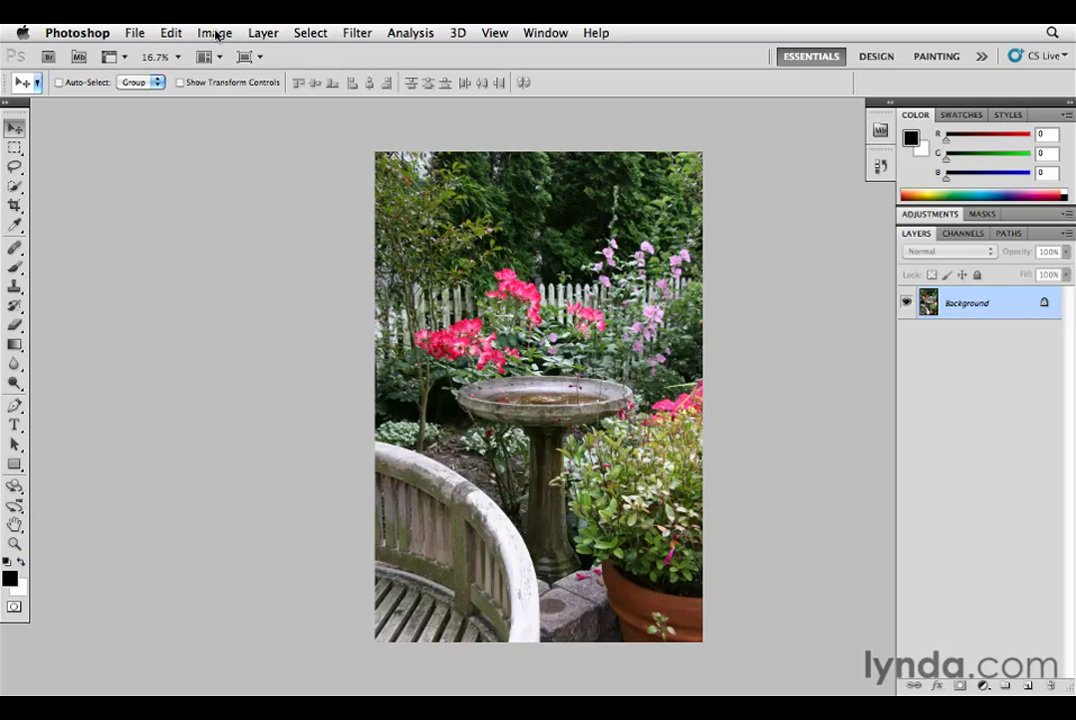
# Set the photo's document width to 4 inches with Resample Image turned off.
pyautogui.click(216, 35)
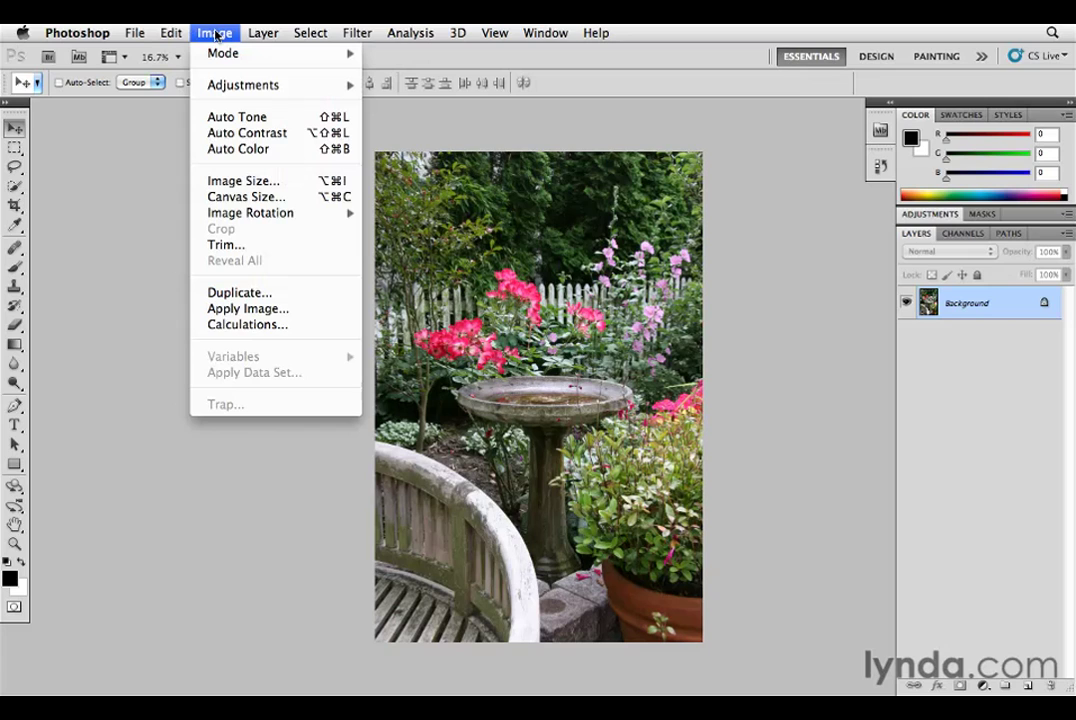
pyautogui.click(246, 181)
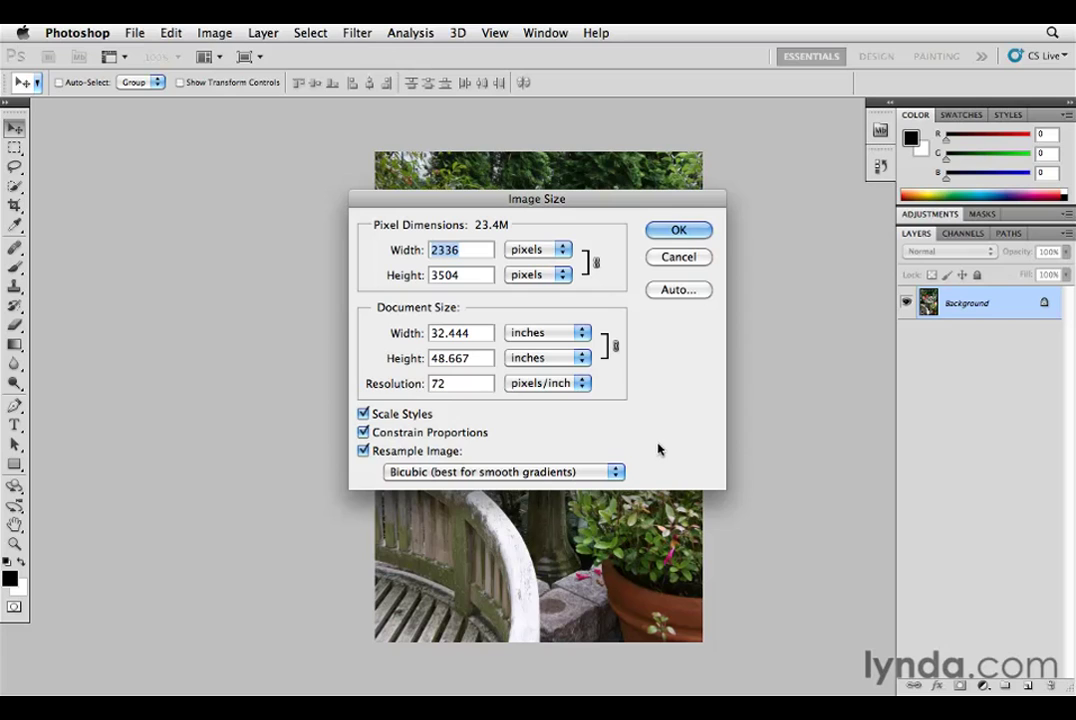
pyautogui.click(363, 451)
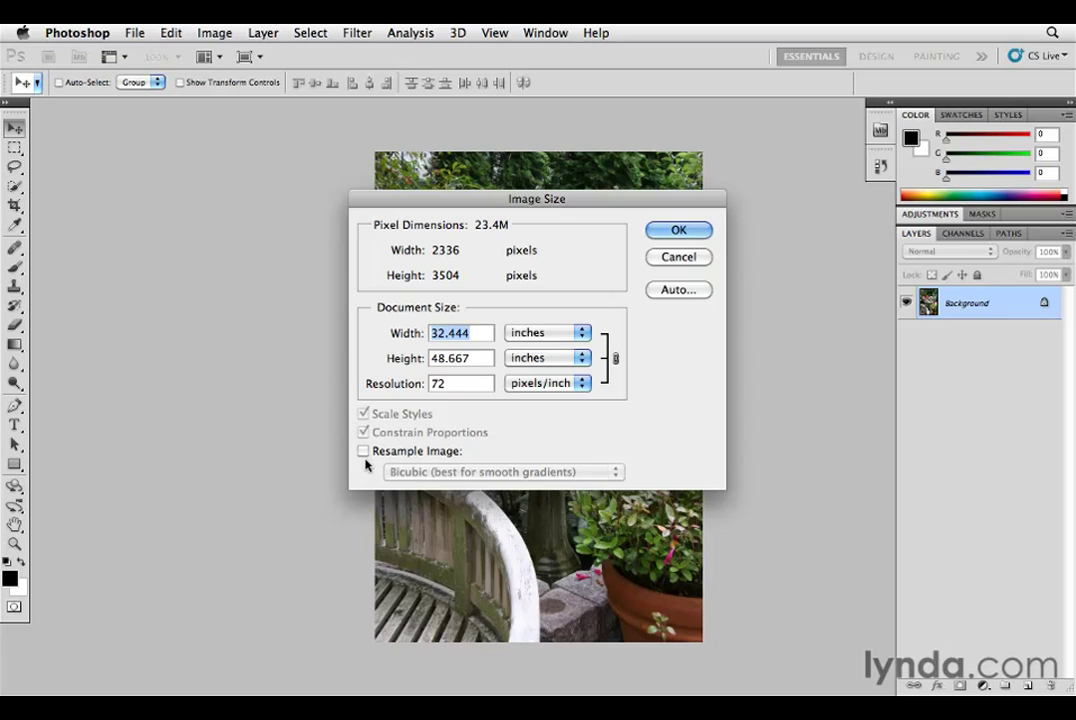
pyautogui.write('4')
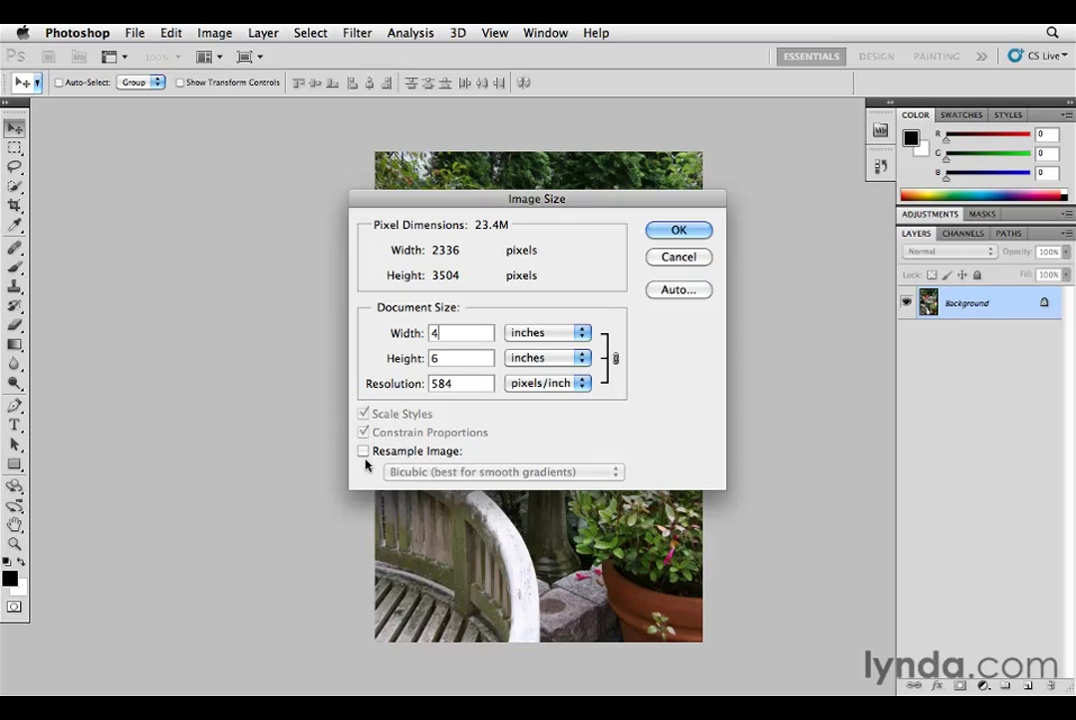
pyautogui.click(674, 234)
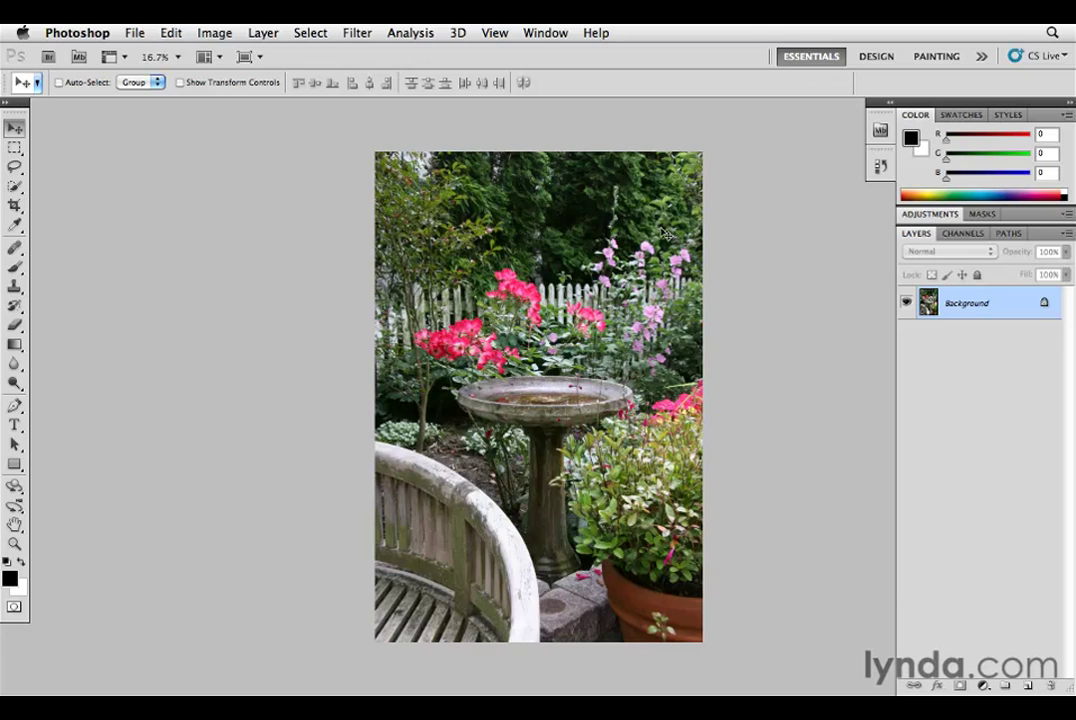
# View the photo at 100% and set its document width to 20 inches without resampling.
pyautogui.doubleClick(15, 545)
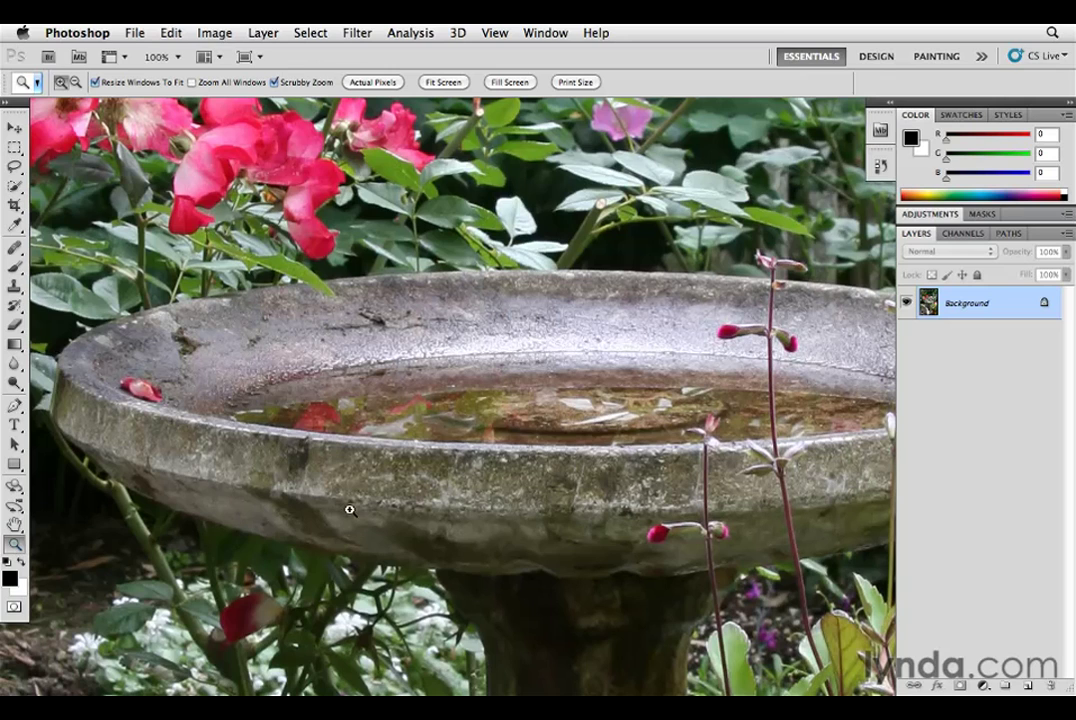
pyautogui.click(214, 32)
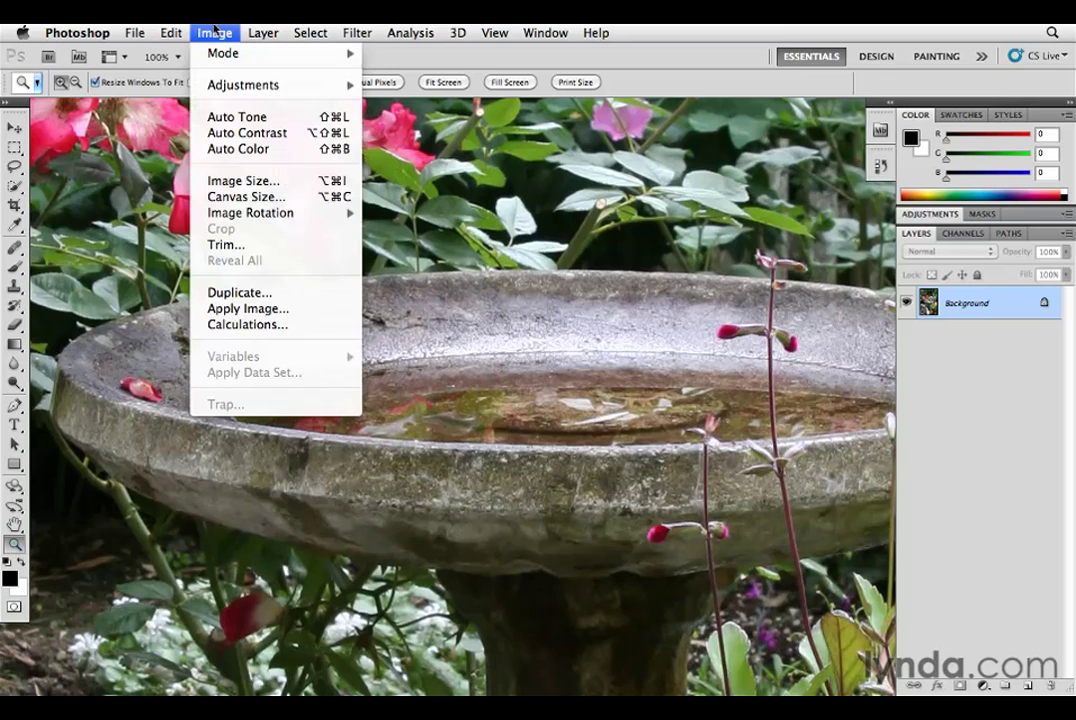
pyautogui.click(249, 179)
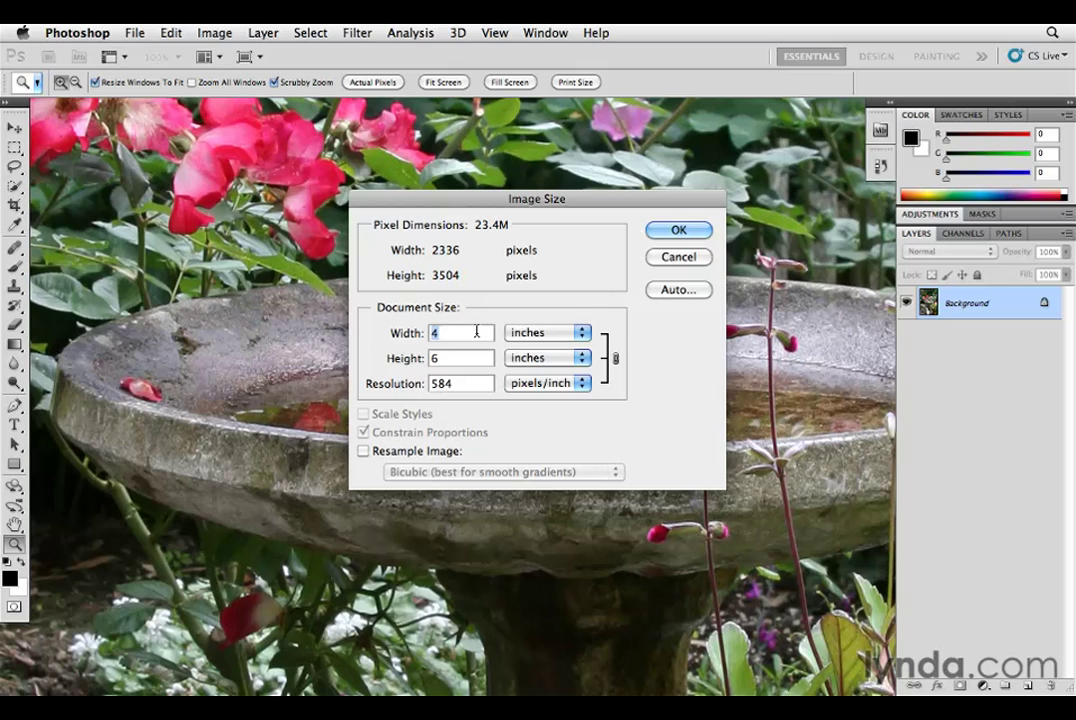
pyautogui.write('20')
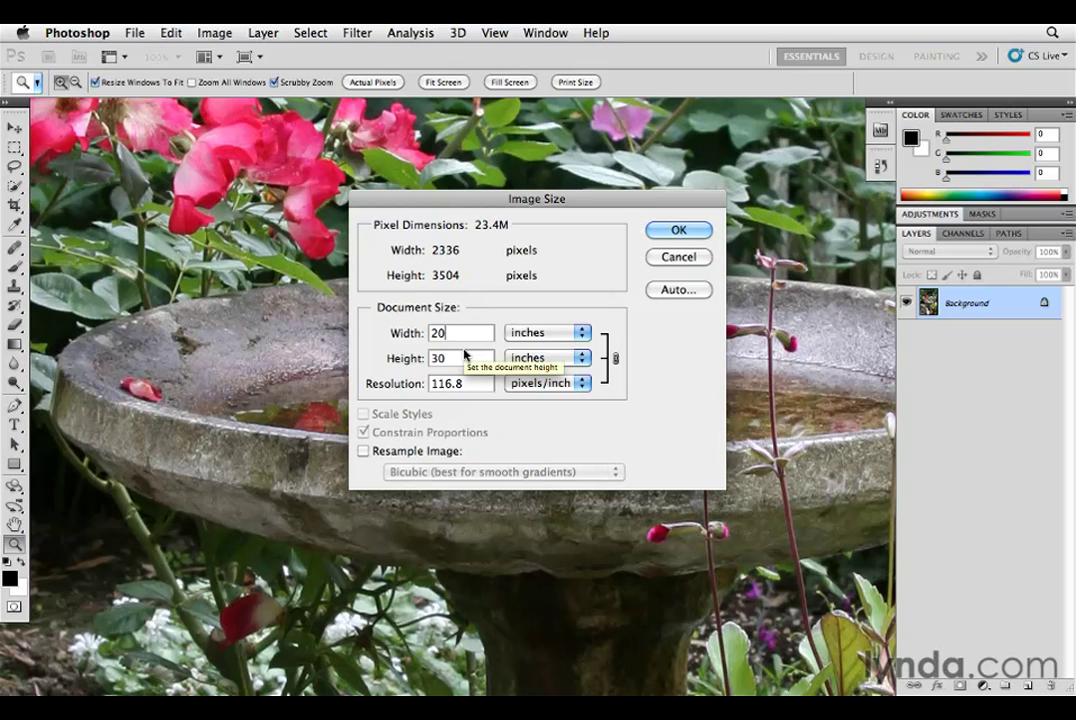
pyautogui.click(681, 230)
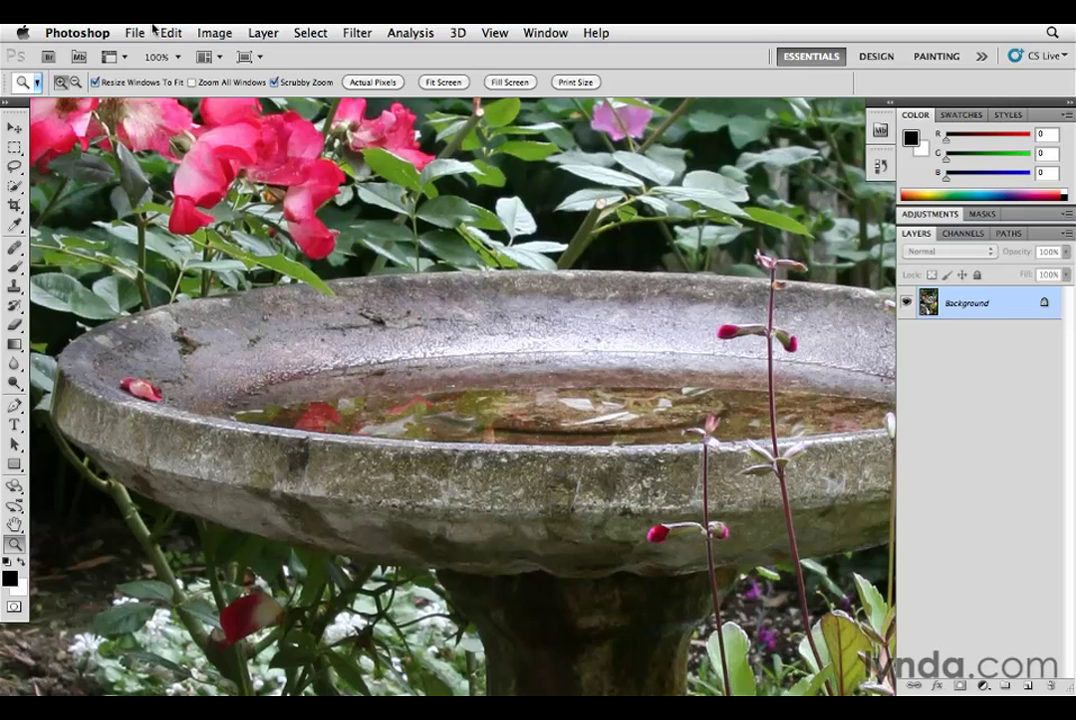
# Set the resolution to 72 pixels/inch, resample the photo to 4 inches wide with Resample Image on, and undo the resize.
pyautogui.click(213, 32)
pyautogui.click(237, 182)
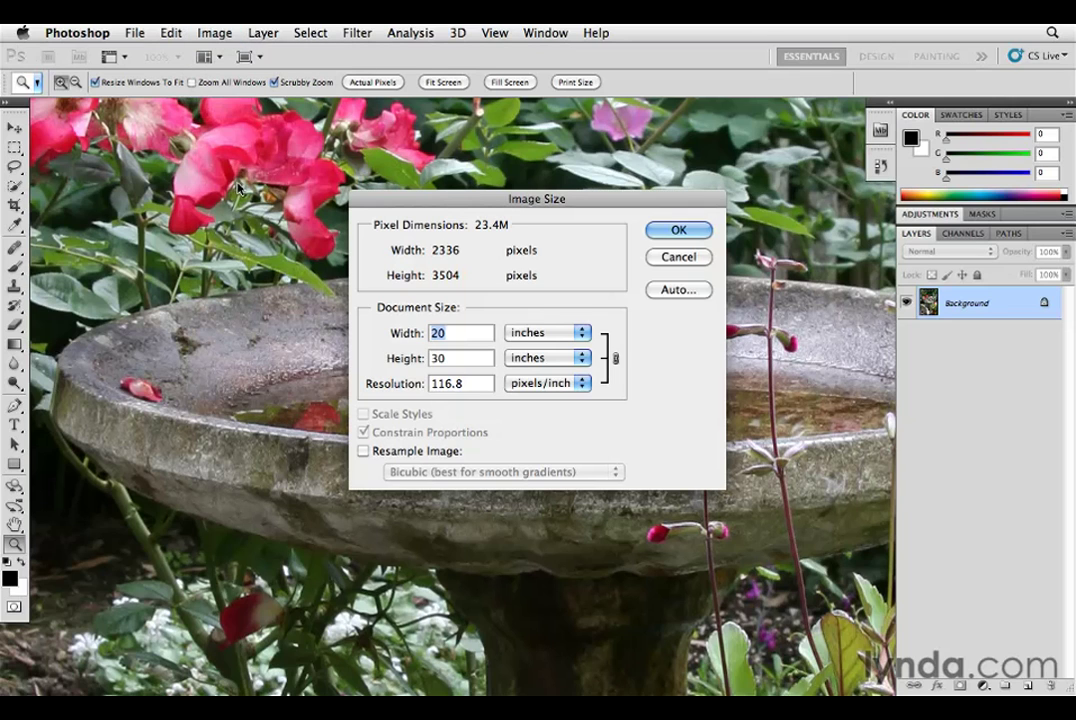
pyautogui.doubleClick(476, 383)
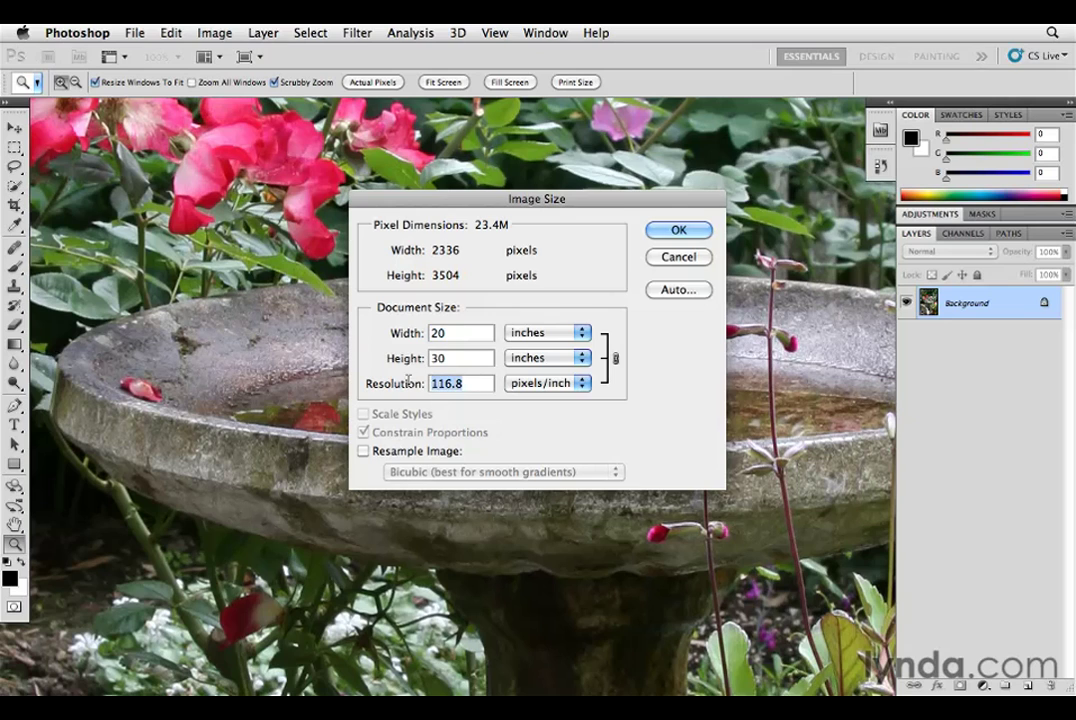
pyautogui.write('72')
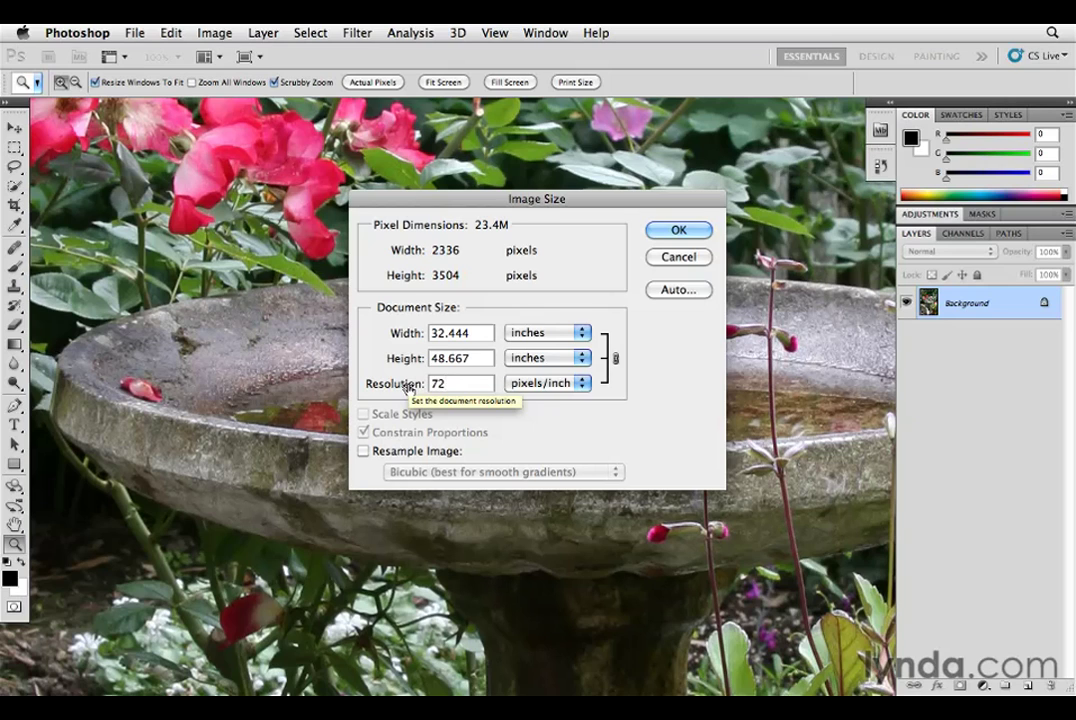
pyautogui.click(365, 452)
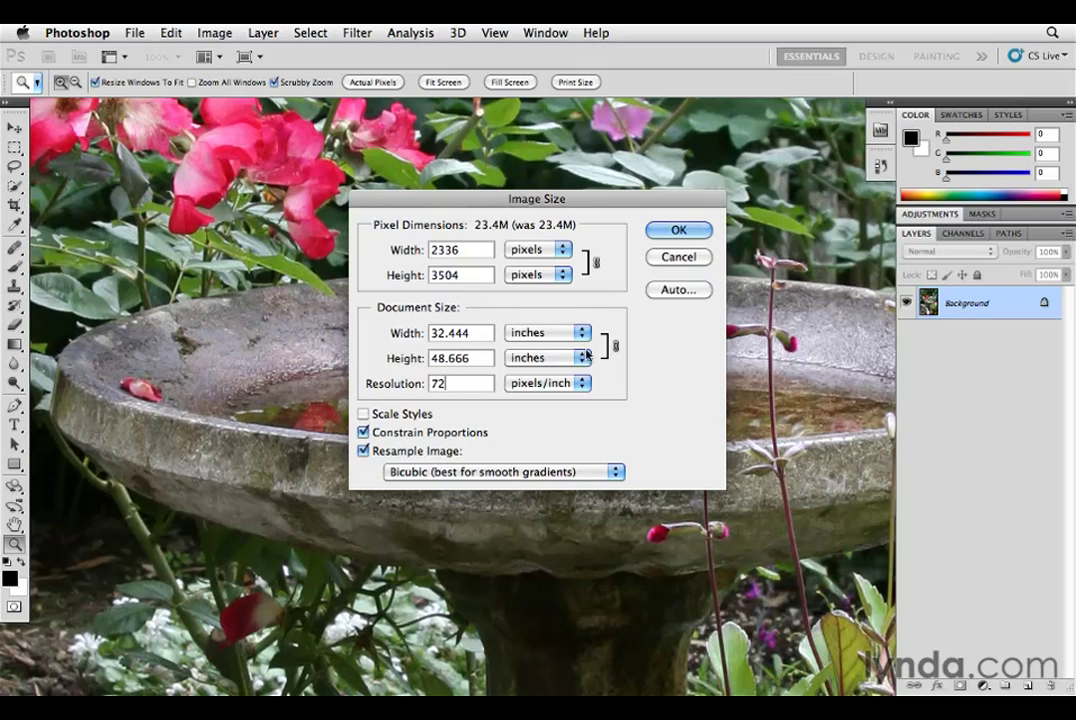
pyautogui.moveTo(490, 333); pyautogui.dragTo(398, 340)
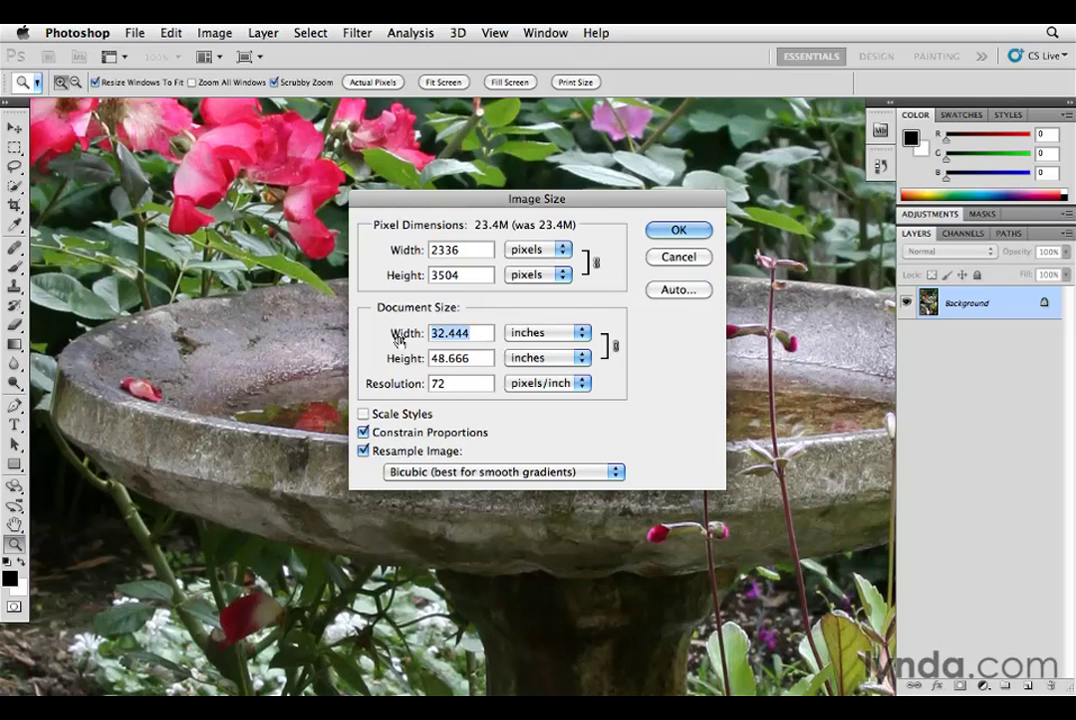
pyautogui.write('4')
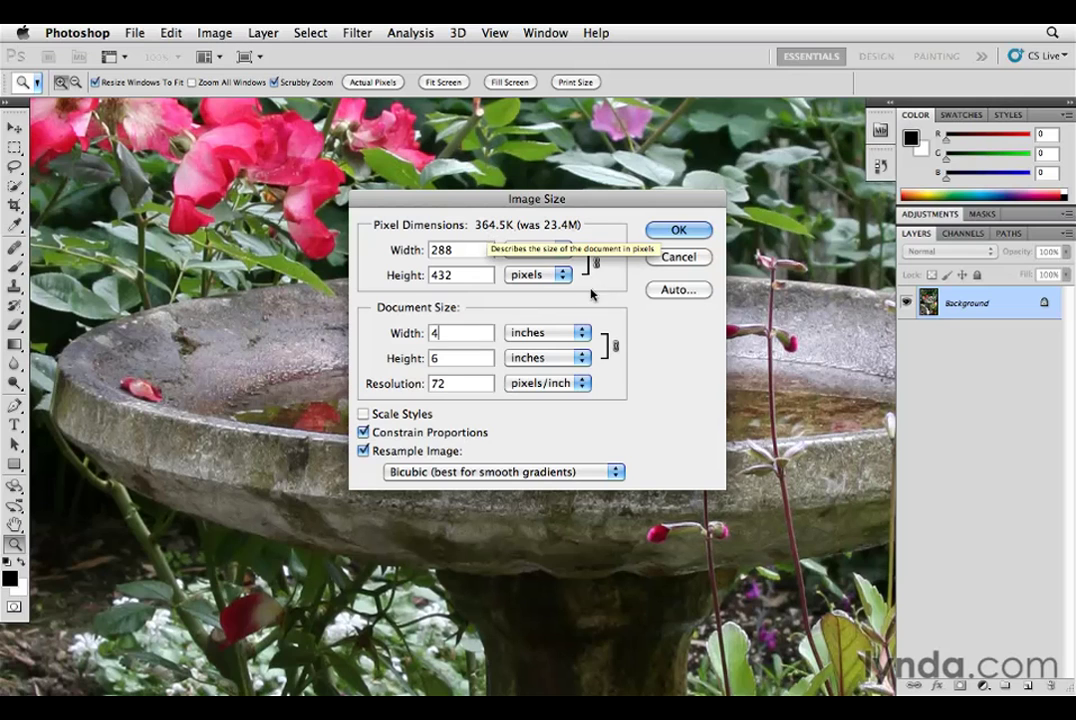
pyautogui.click(688, 231)
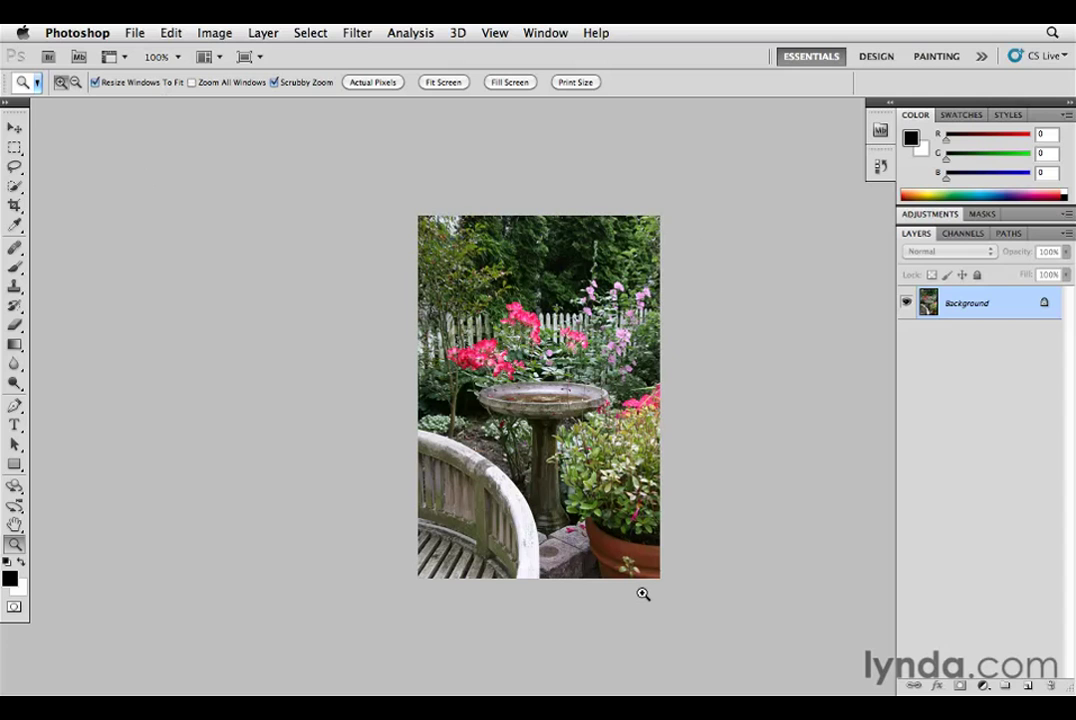
pyautogui.press('super+1')
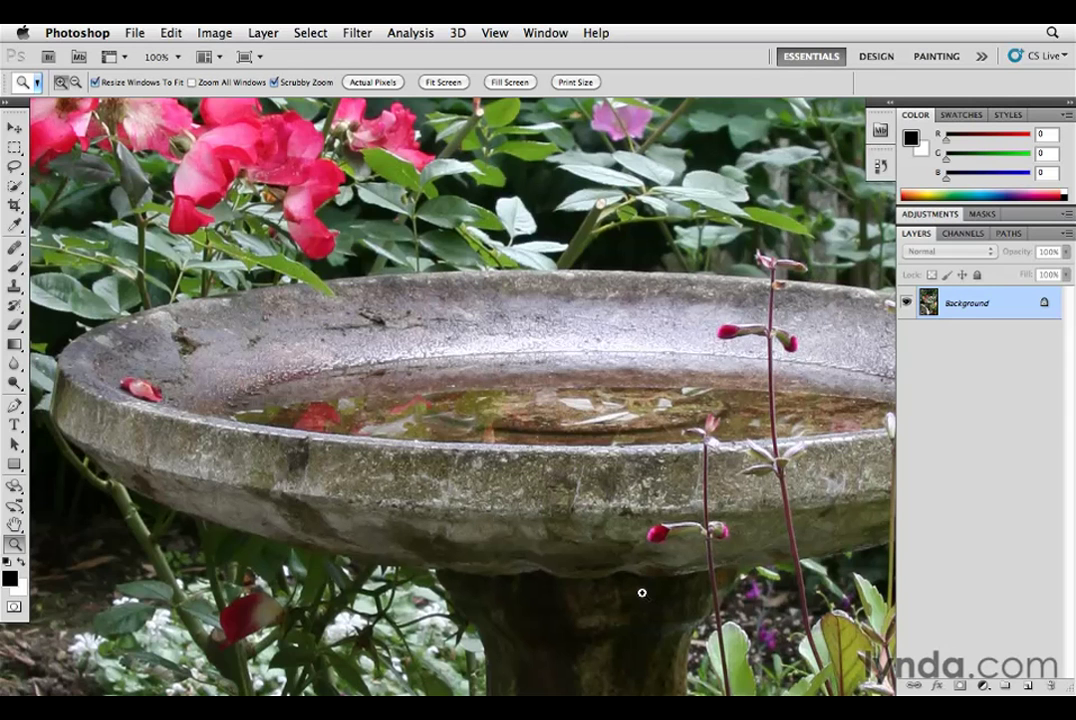
# Resample the photo to 4 inches wide at 240 pixels/inch using Bicubic Sharper (best for reduction).
pyautogui.click(215, 33)
pyautogui.click(245, 181)
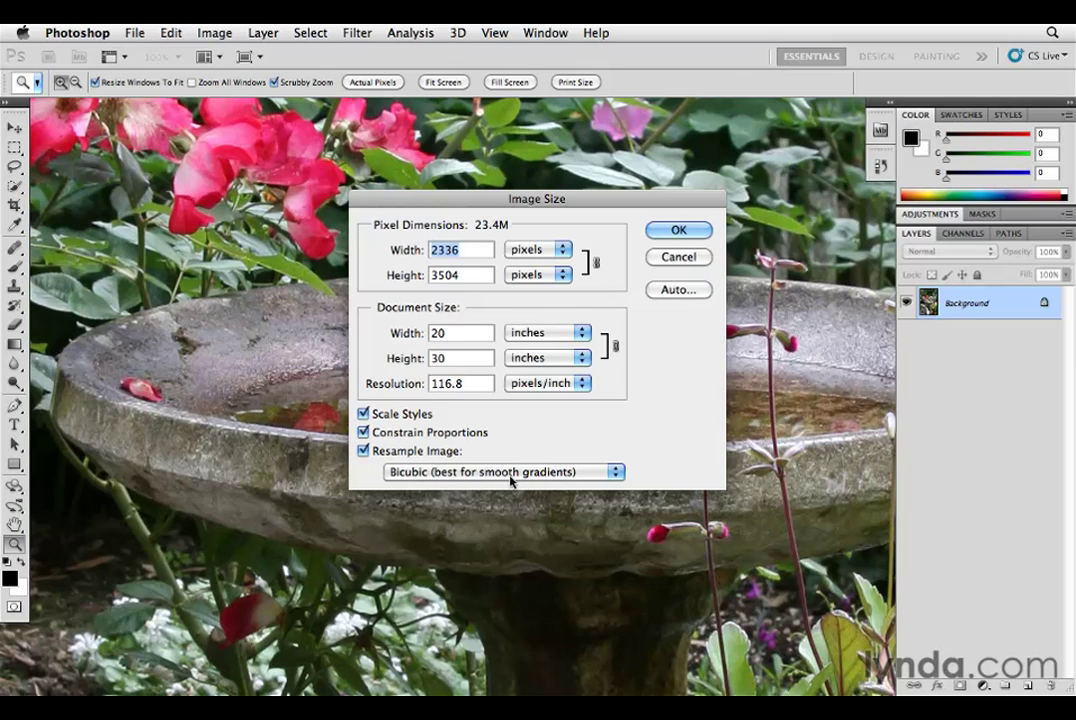
pyautogui.click(419, 472)
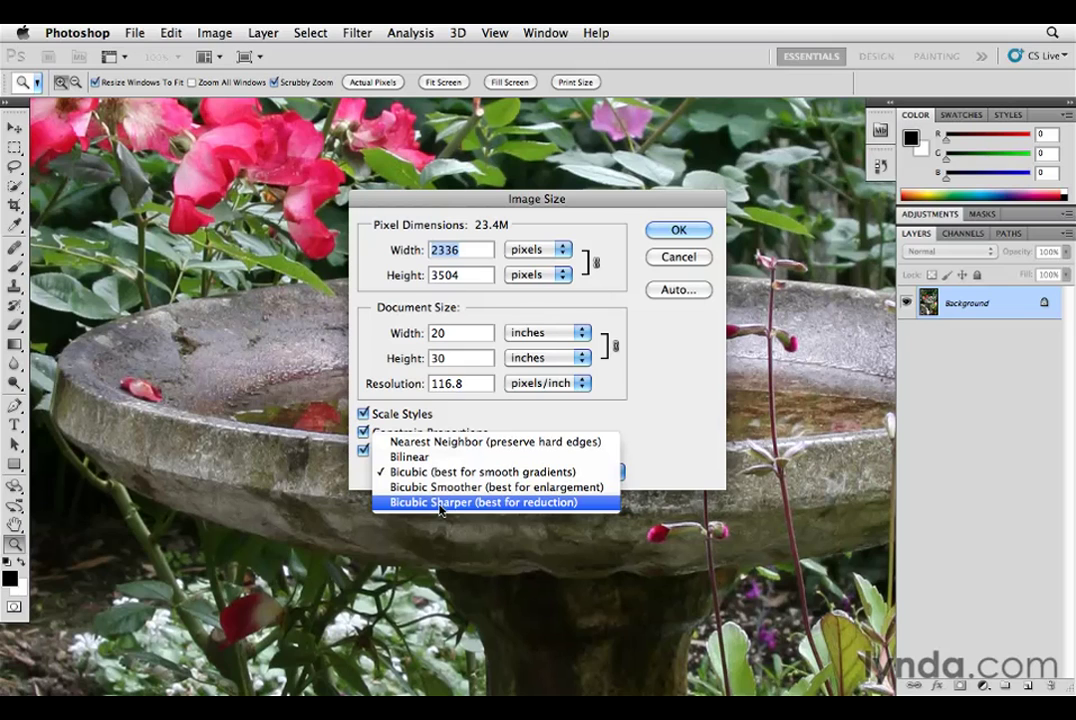
pyautogui.click(439, 505)
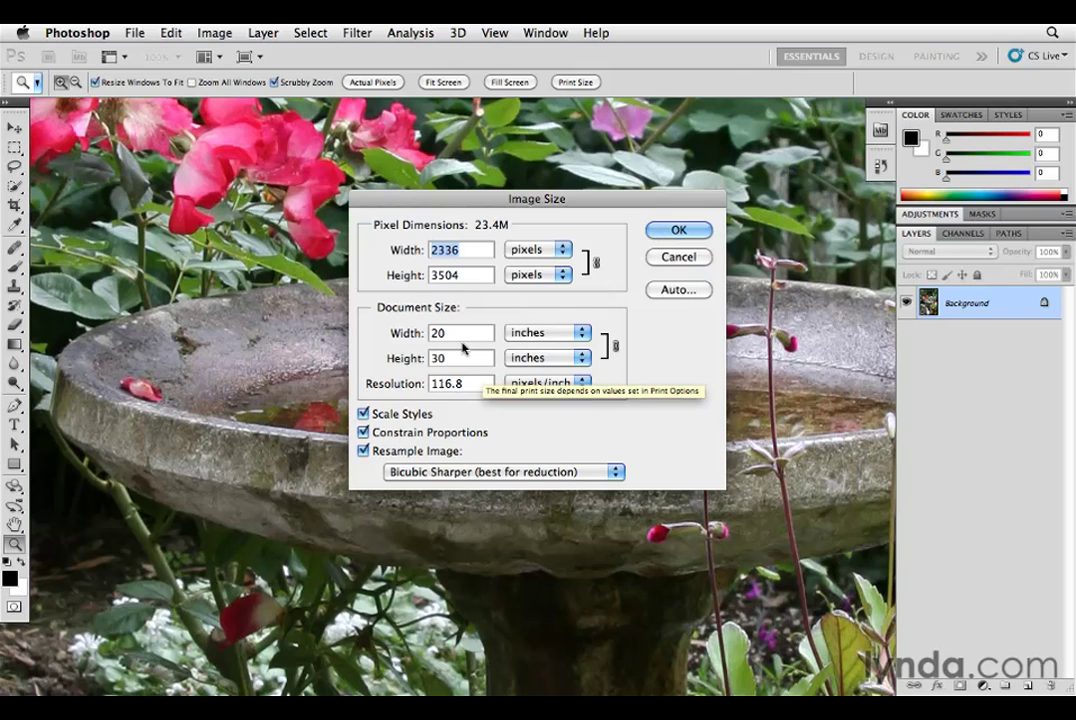
pyautogui.click(400, 385)
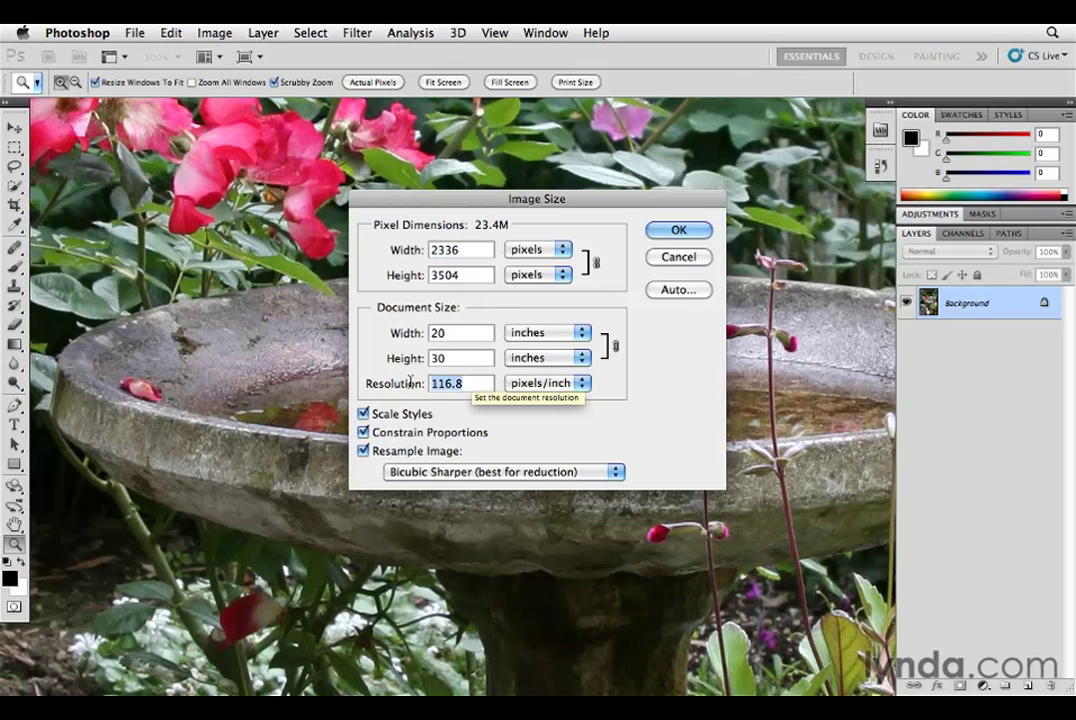
pyautogui.write('240')
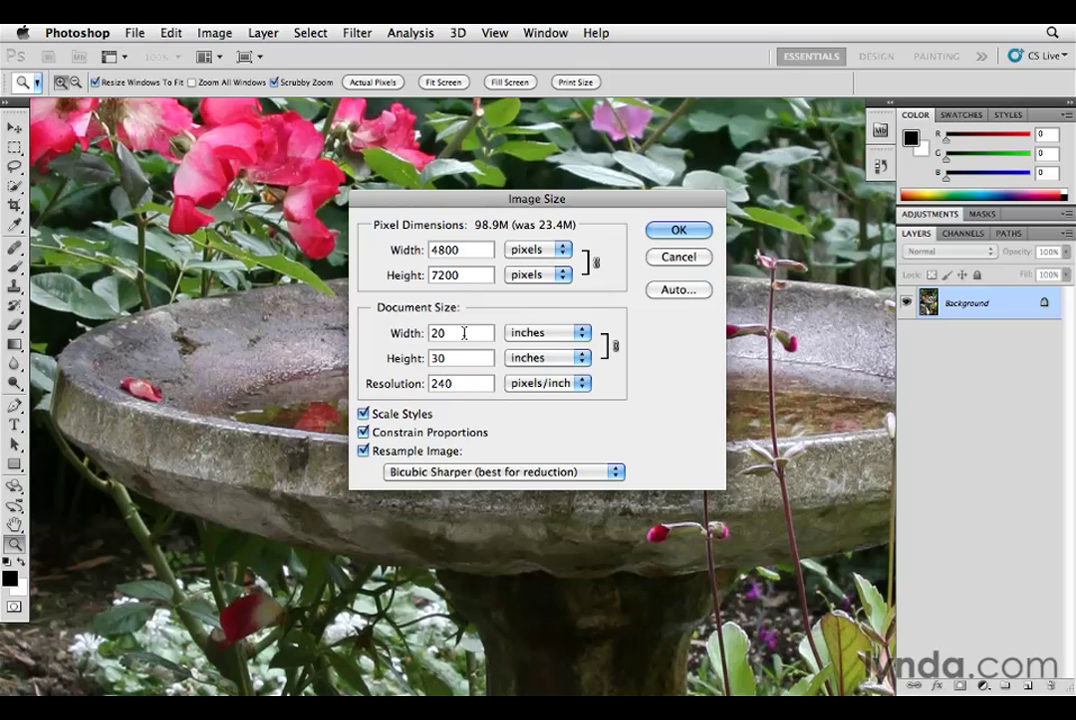
pyautogui.click(410, 335)
pyautogui.write('4')
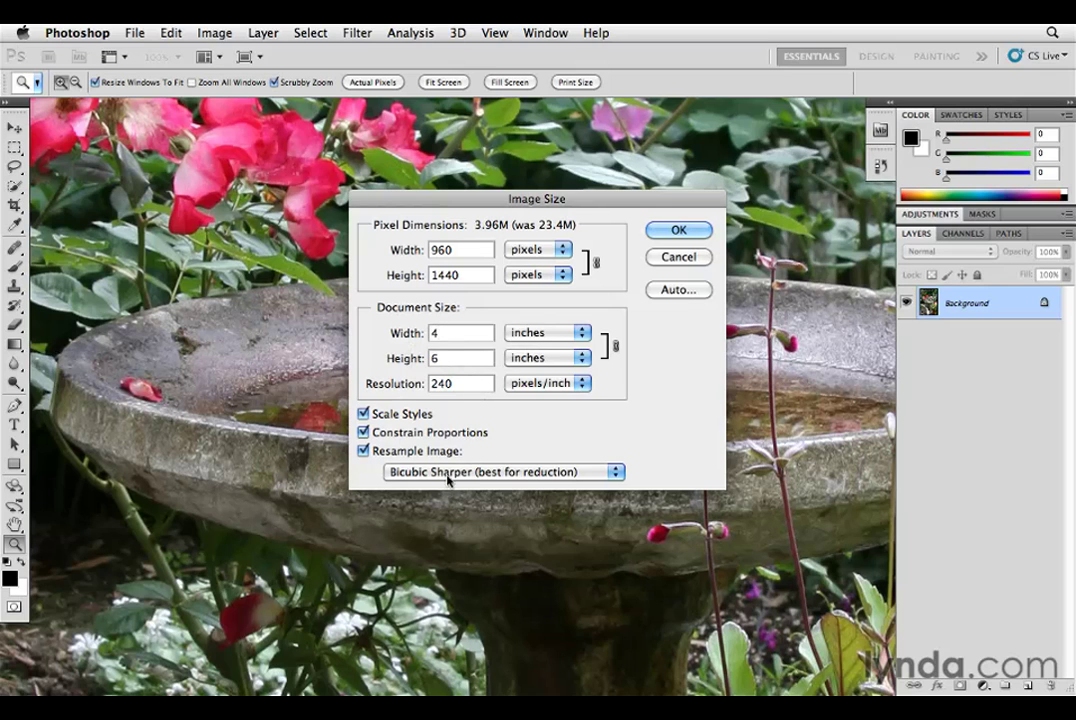
pyautogui.click(678, 231)
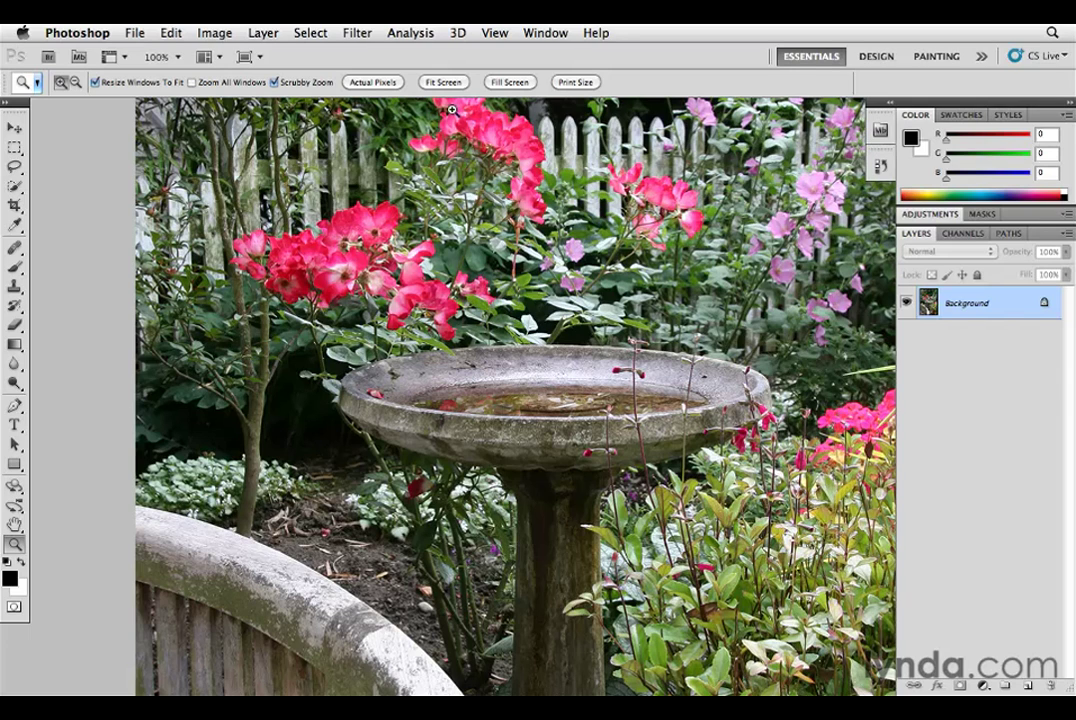
# Set the default Image Interpolation in the General preferences to Bicubic Sharper (best for reduction).
pyautogui.click(70, 32)
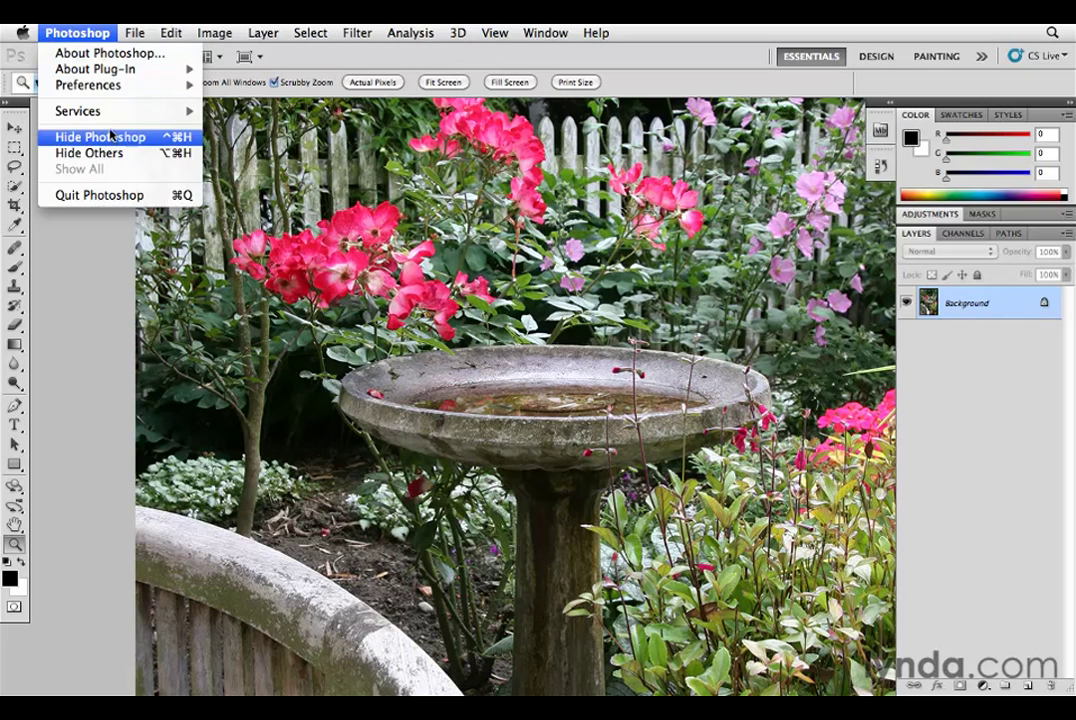
pyautogui.moveTo(92, 84)
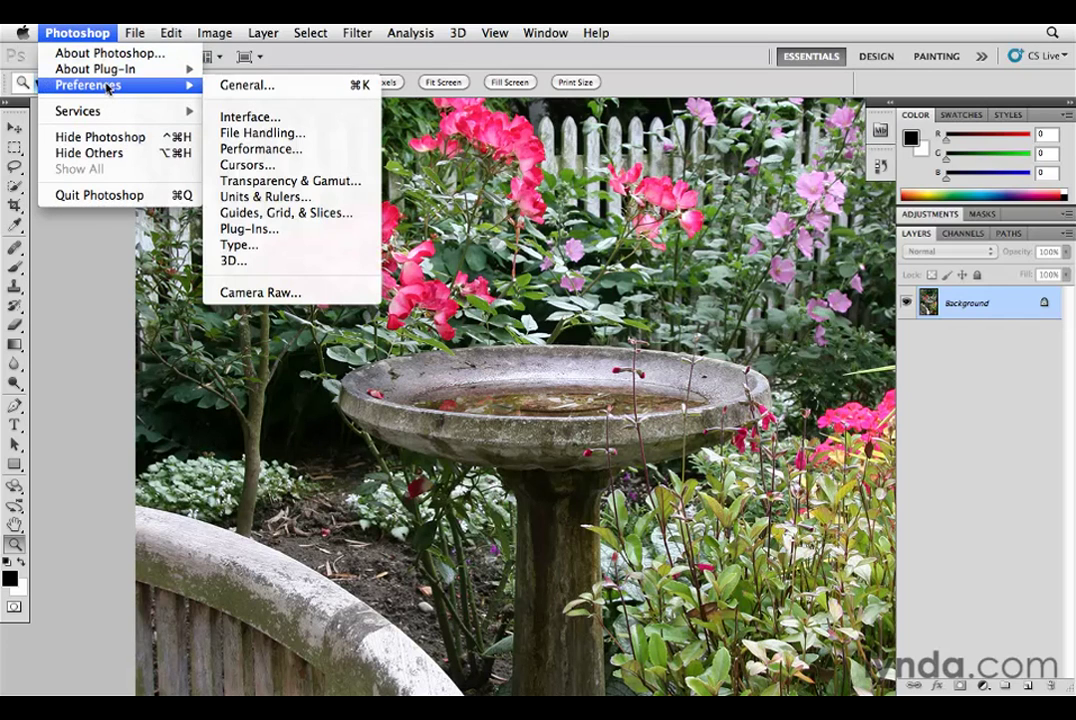
pyautogui.click(267, 86)
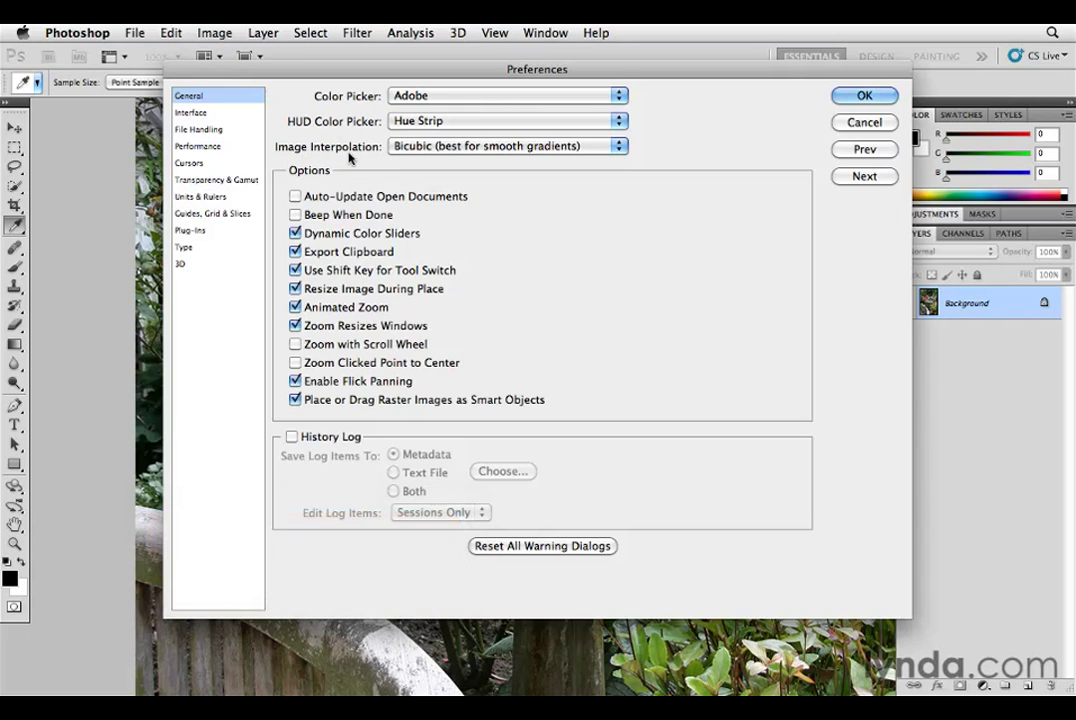
pyautogui.click(413, 150)
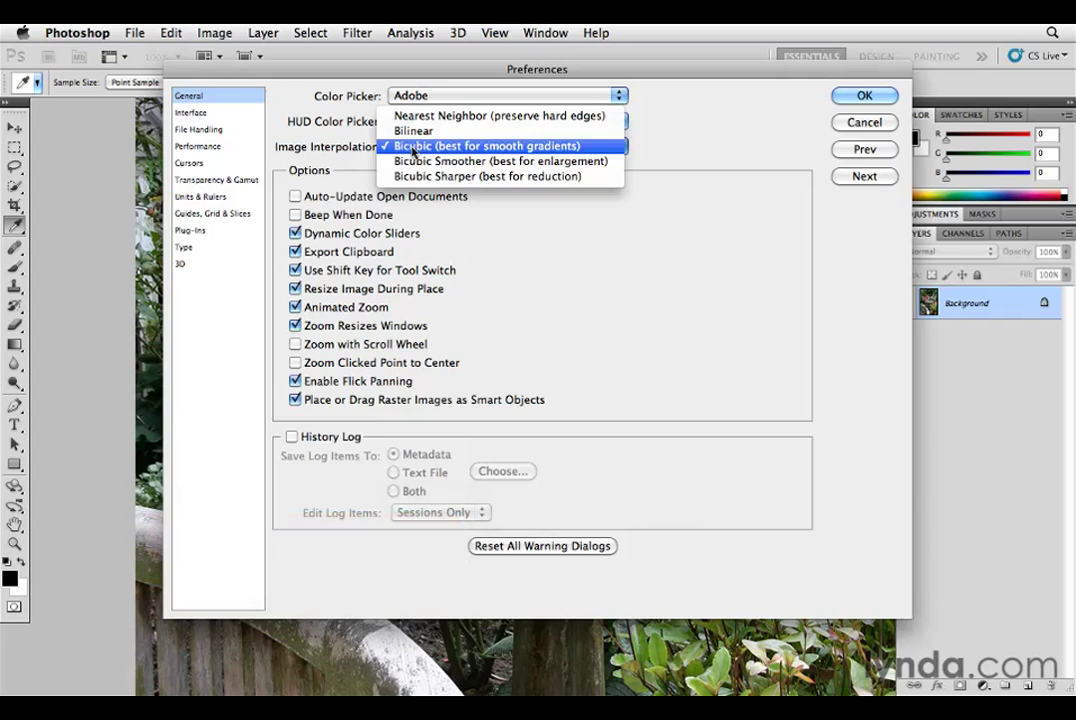
pyautogui.click(524, 180)
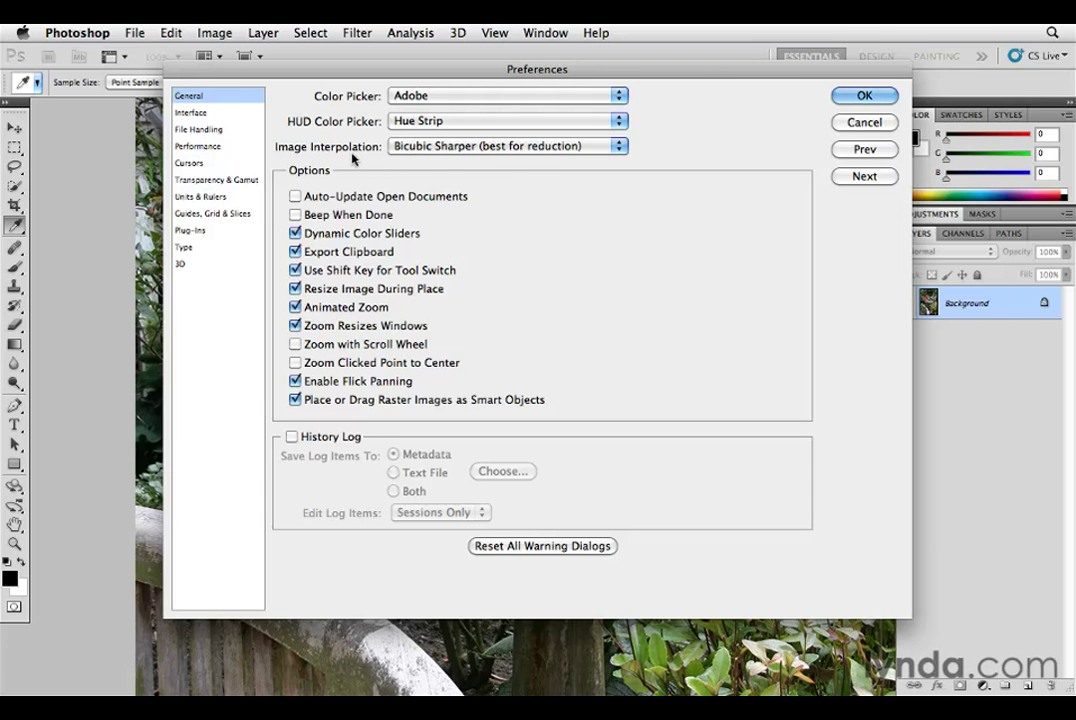
pyautogui.click(862, 96)
pyautogui.press('z')
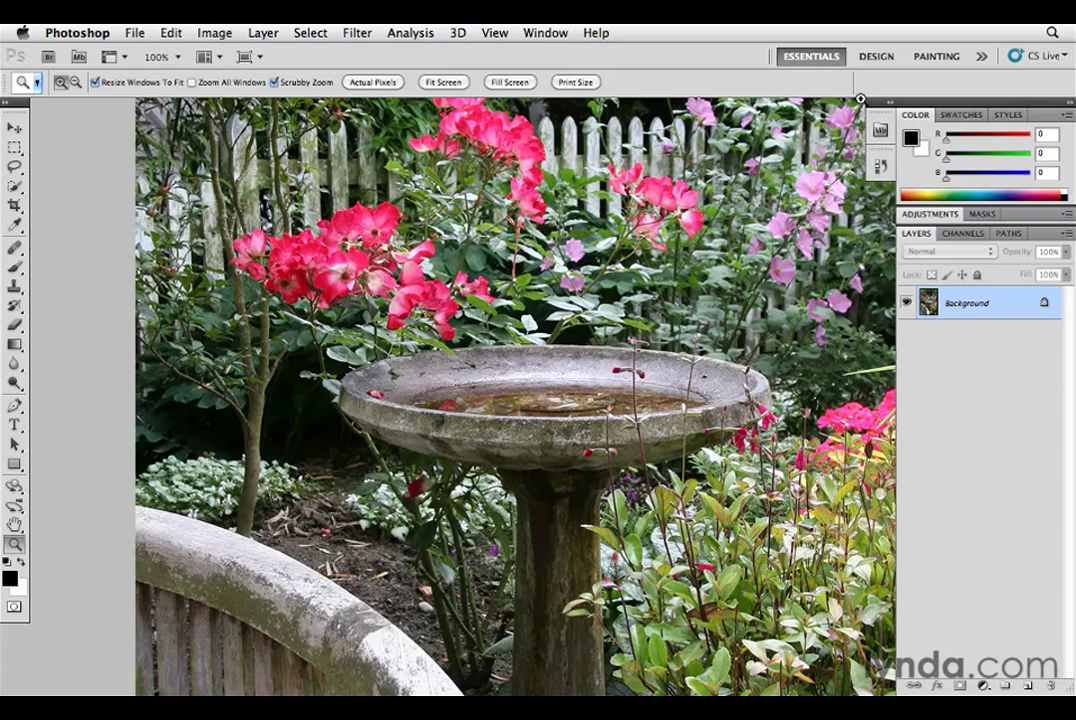